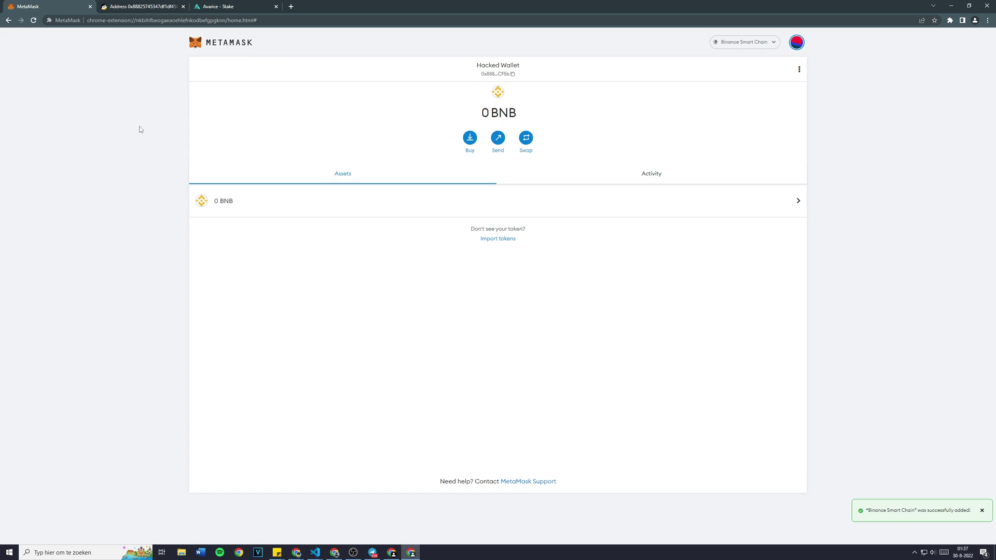
# Look up 1.3 BNB in USD with a search and keep Hacked Wallet as the active account.
pyautogui.click(291, 6)
pyautogui.write('1.3 bnb to usd')
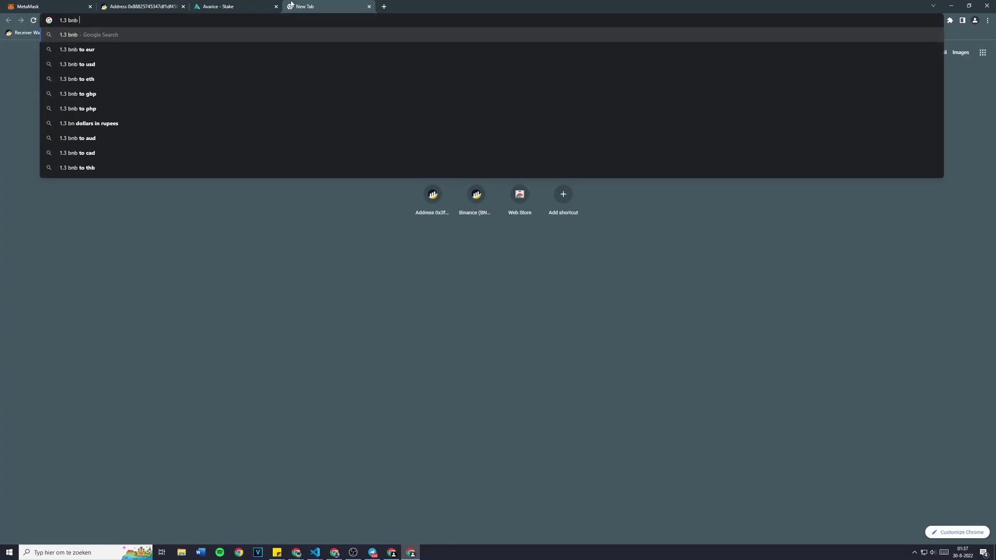
pyautogui.press('Return')
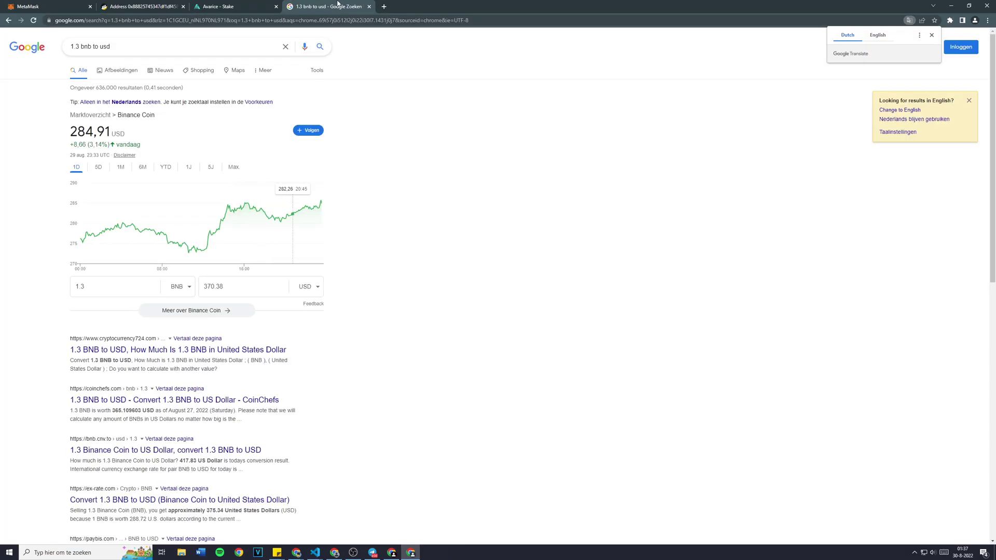
pyautogui.click(369, 6)
pyautogui.click(796, 42)
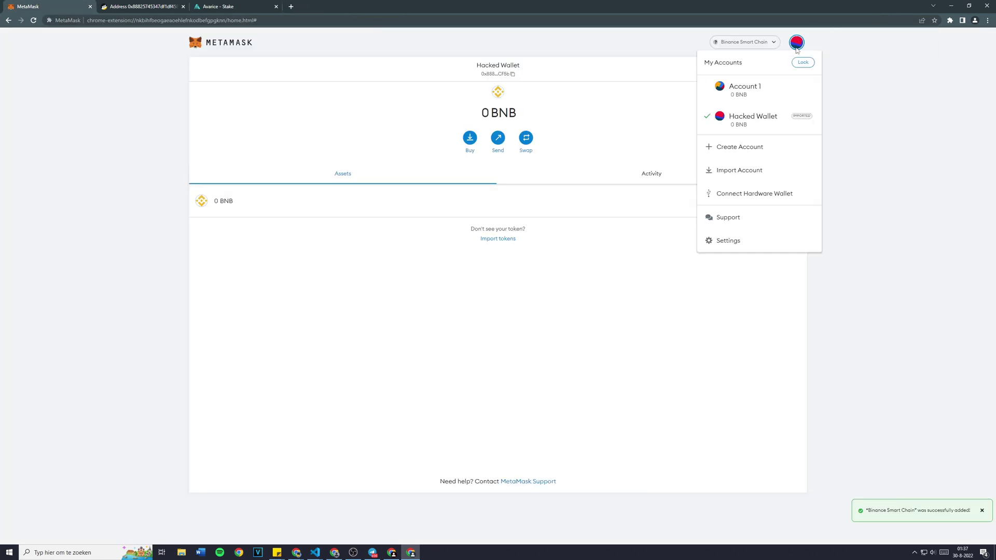
pyautogui.click(738, 124)
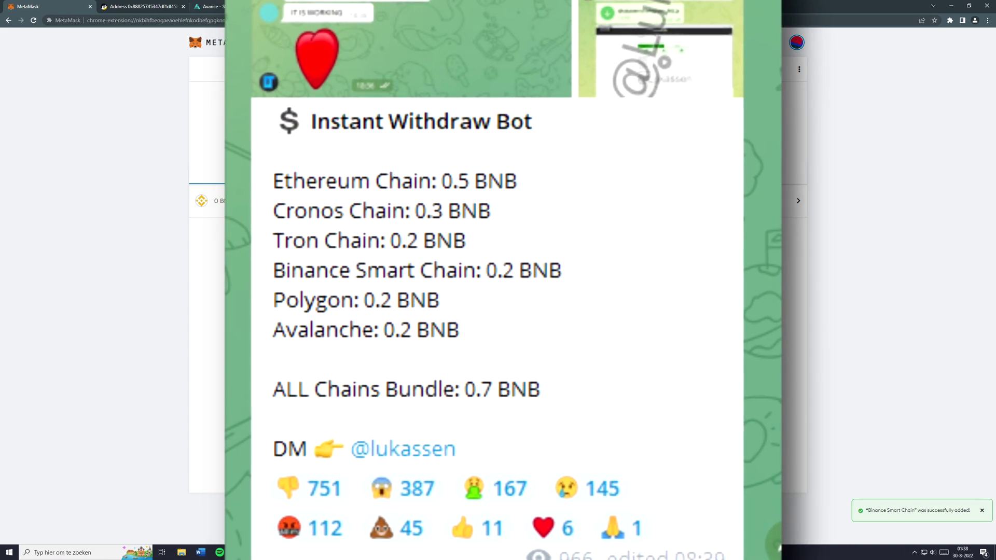
# Confirm stake 28 on Avarice still holds 1.302 BNB in dividends, then return to the wallet's BscScan page.
pyautogui.click(218, 5)
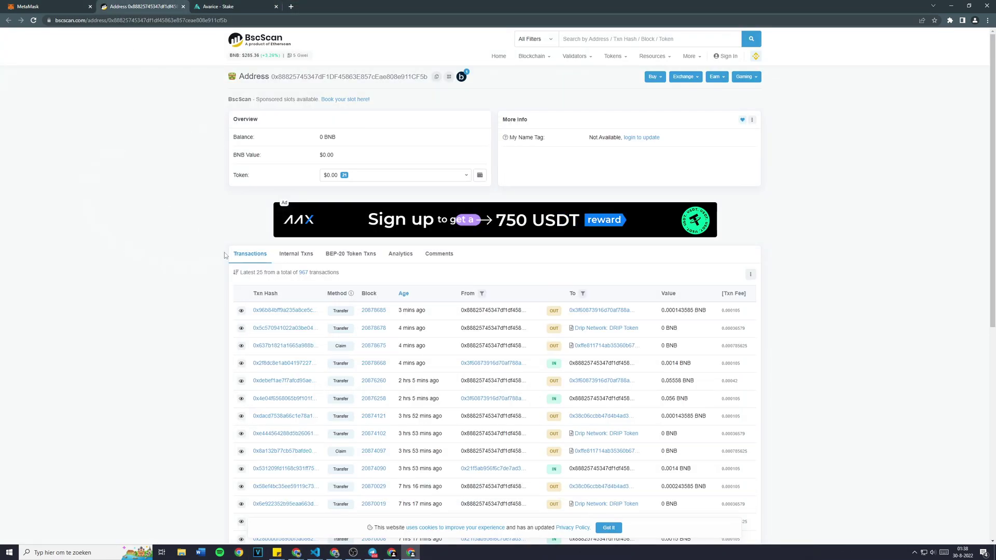
pyautogui.scroll(-5, 213, 245)
pyautogui.scroll(4, 213, 243)
pyautogui.scroll(3, 198, 254)
pyautogui.click(52, 6)
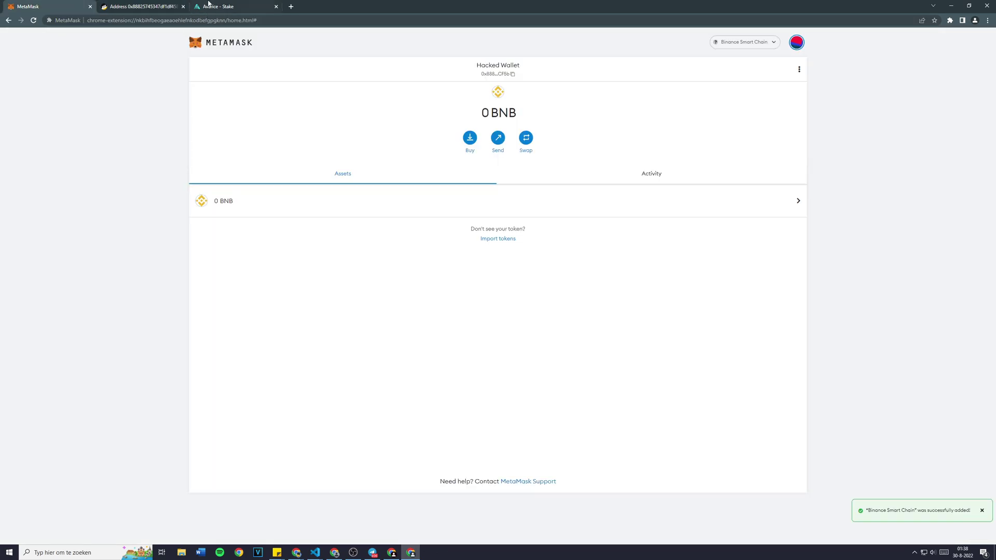
pyautogui.click(210, 5)
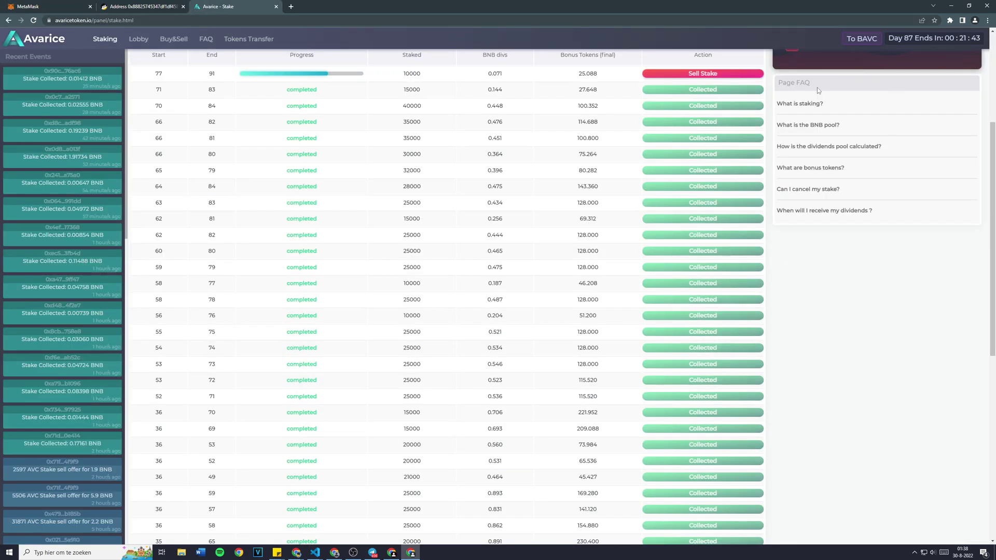
pyautogui.scroll(-5, 429, 265)
pyautogui.scroll(-2, 212, 265)
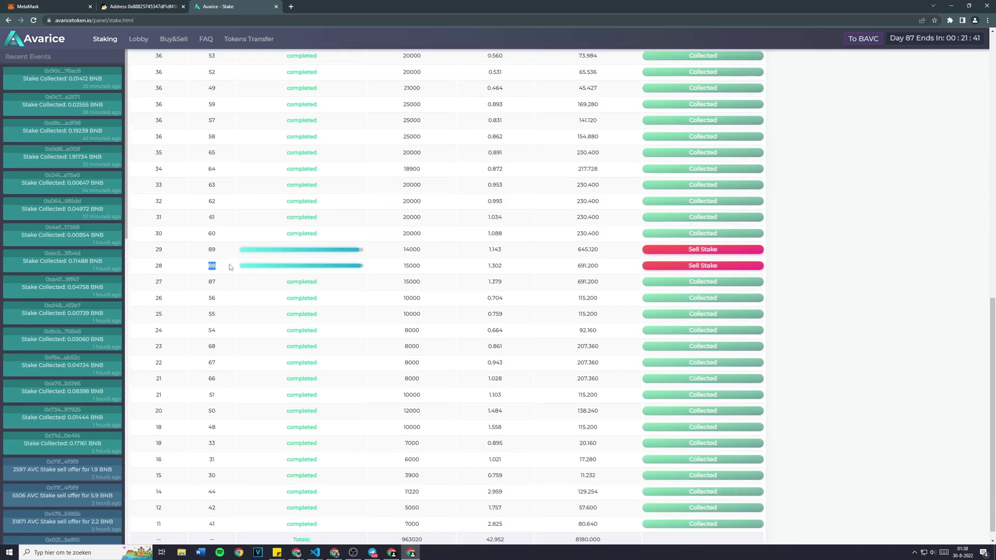
pyautogui.moveTo(488, 267); pyautogui.dragTo(509, 269)
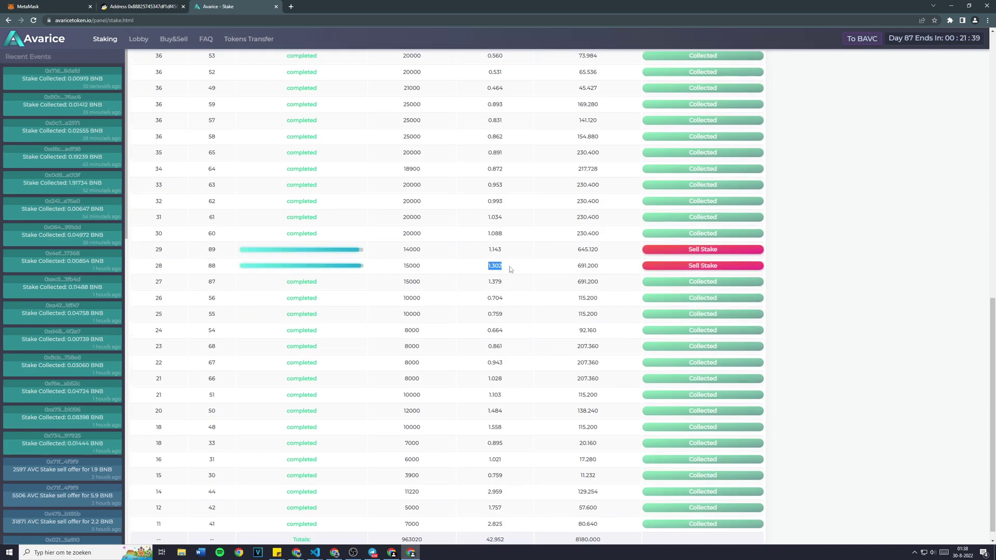
pyautogui.click(509, 269)
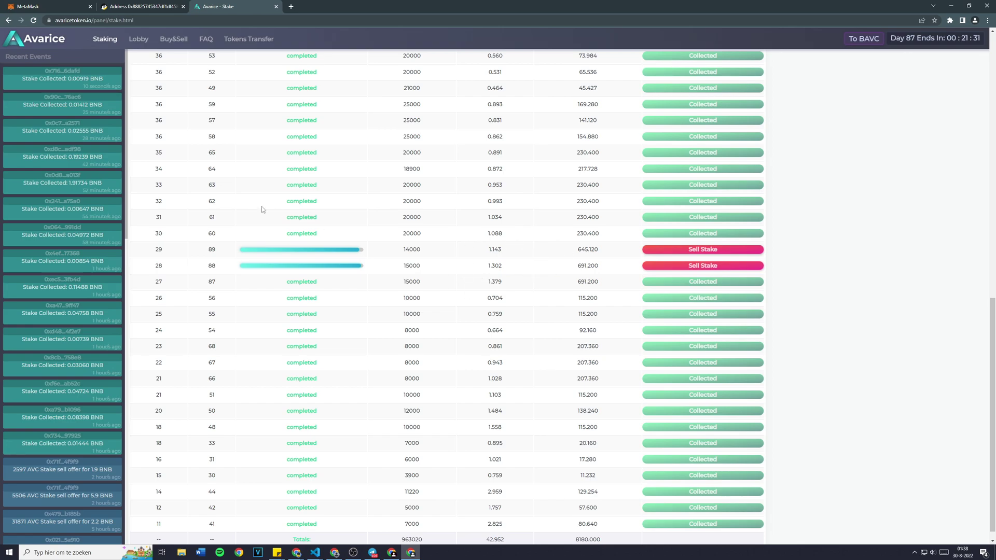
pyautogui.hotkey('ctrl', 'shift', 'Tab')
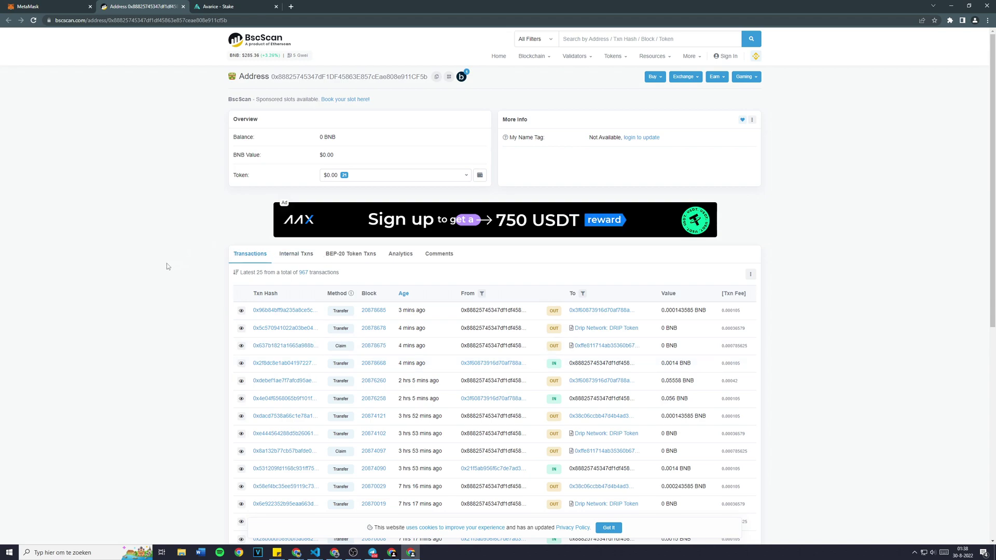
pyautogui.moveTo(314, 553)
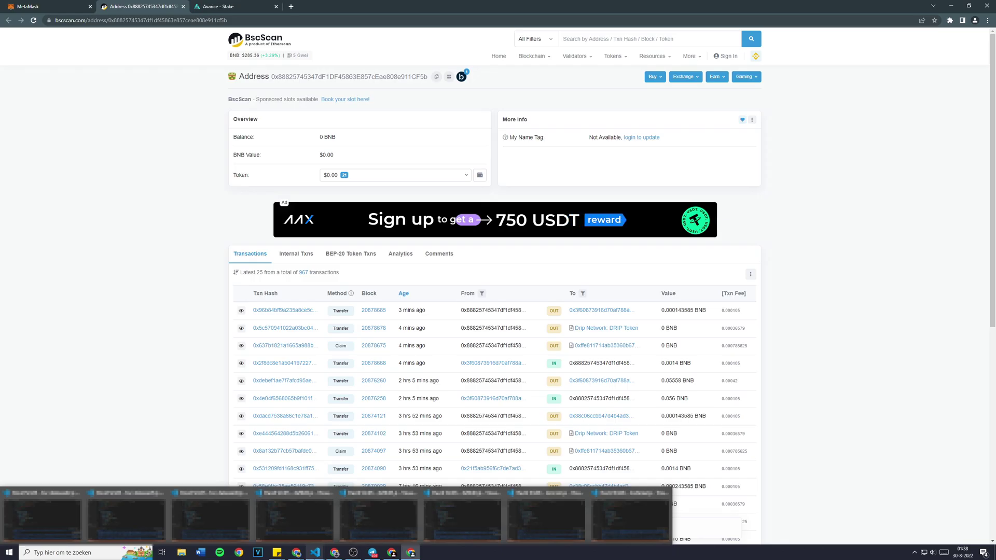
pyautogui.click(311, 516)
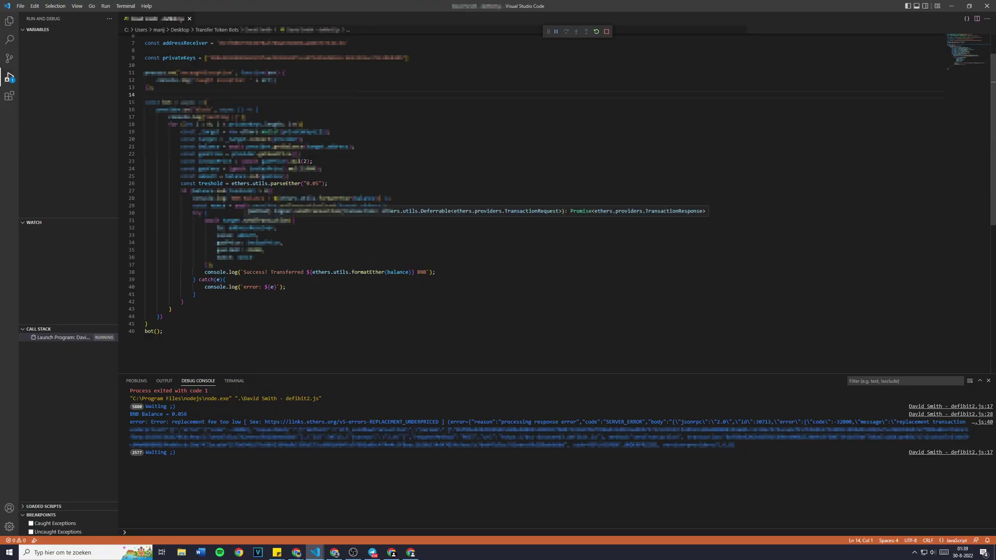
# Raise the bot script's line 23 gas-price increase from 2 to 15 and save the file.
pyautogui.hotkey('alt', 'Tab')
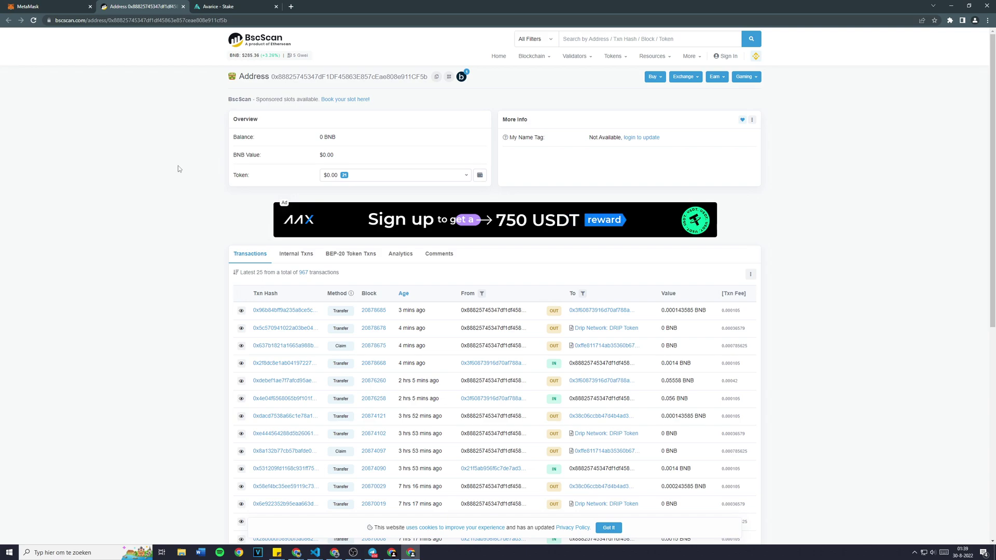
pyautogui.click(232, 6)
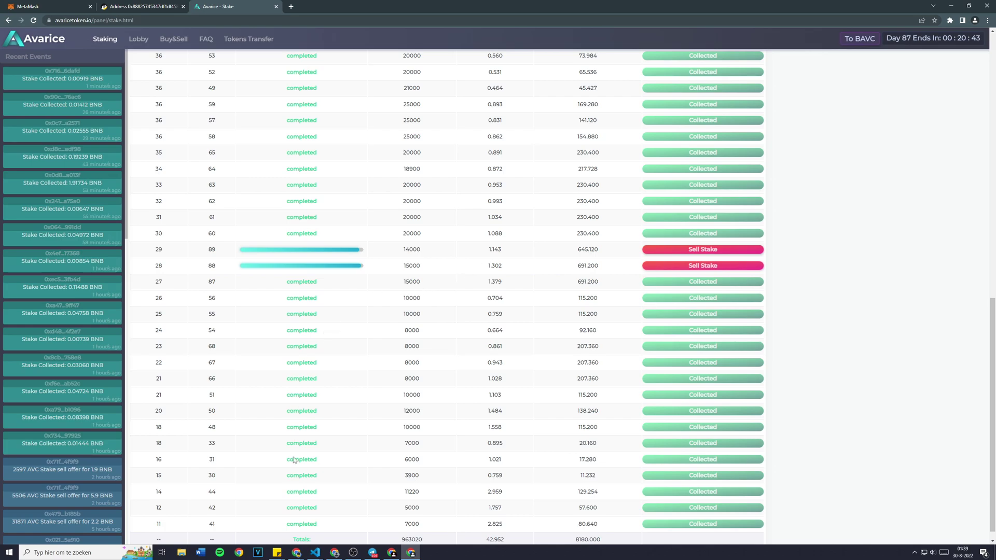
pyautogui.moveTo(314, 552)
pyautogui.click(166, 513)
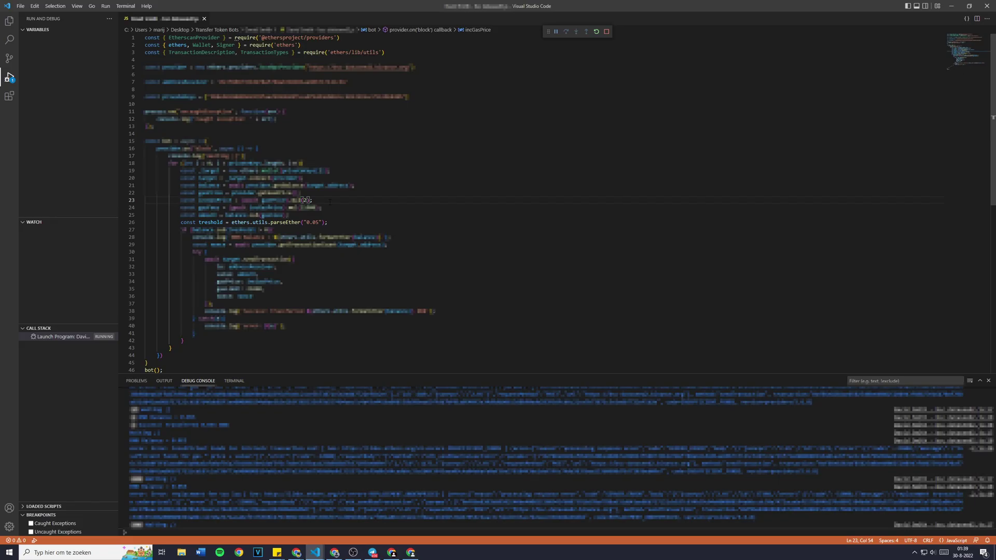
pyautogui.hotkey('shift', 'Right')
pyautogui.write('15')
pyautogui.hotkey('ctrl', 's')
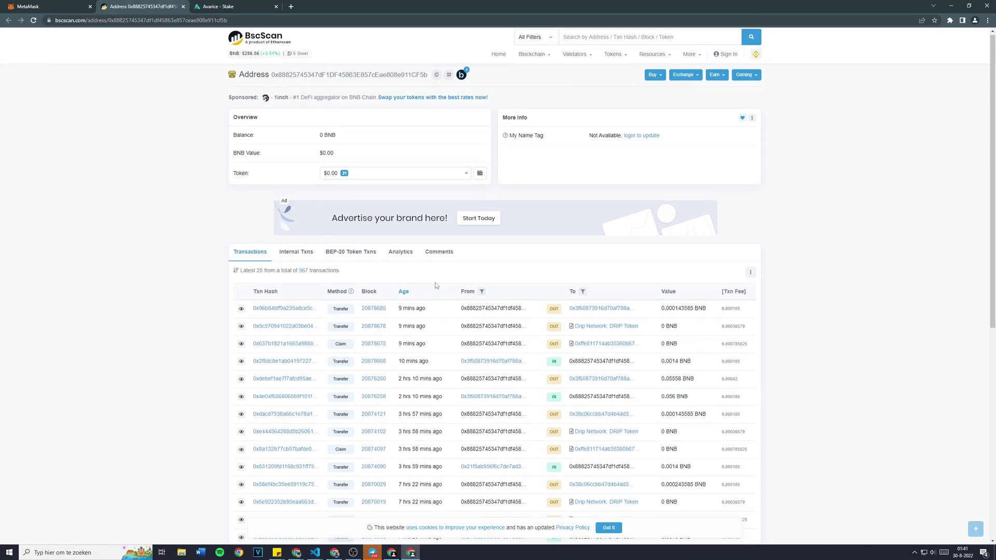
# Review the wallet's transactions, including the 0.056 BNB deposit, and check its BEP-20 token transfers.
pyautogui.scroll(-2, 441, 290)
pyautogui.scroll(-3, 438, 292)
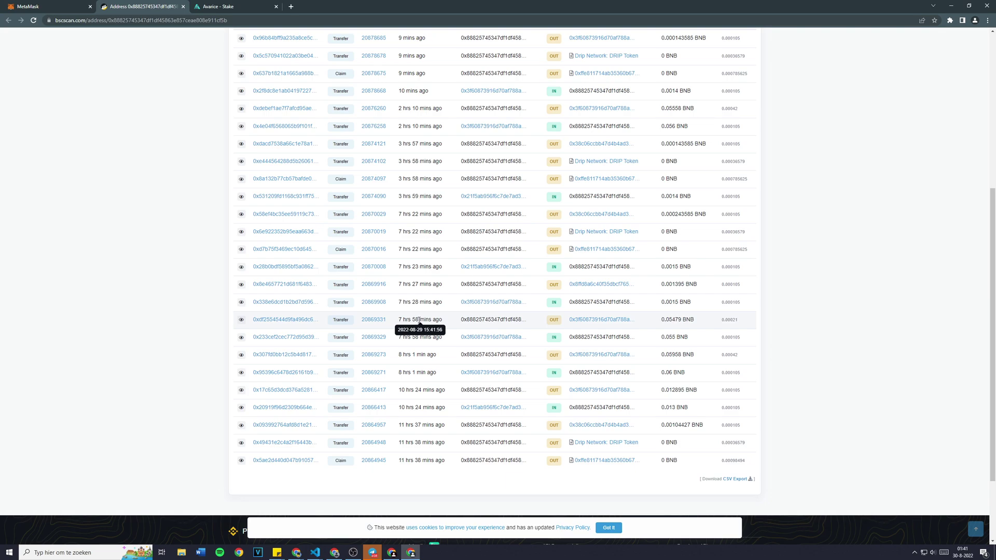
pyautogui.scroll(1, 539, 185)
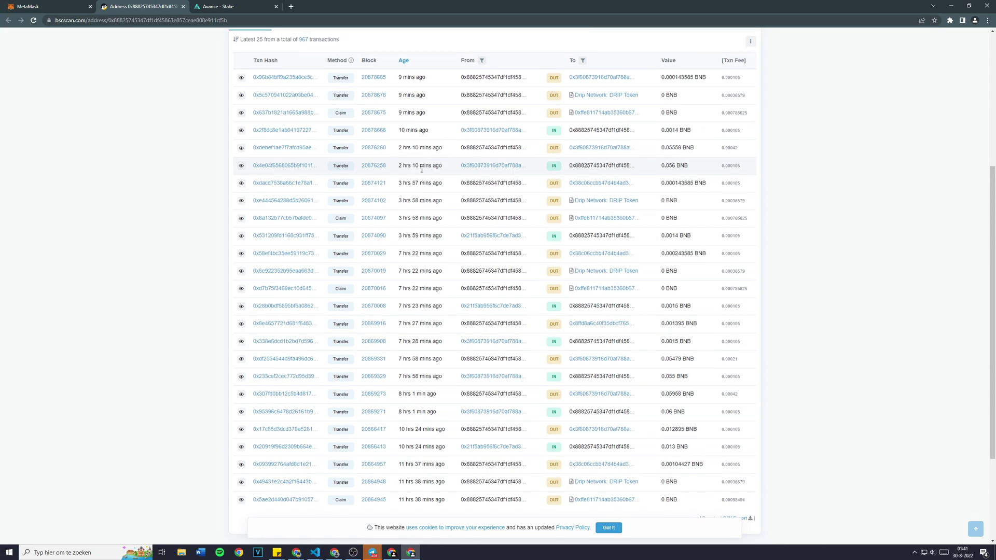
pyautogui.scroll(1, 416, 165)
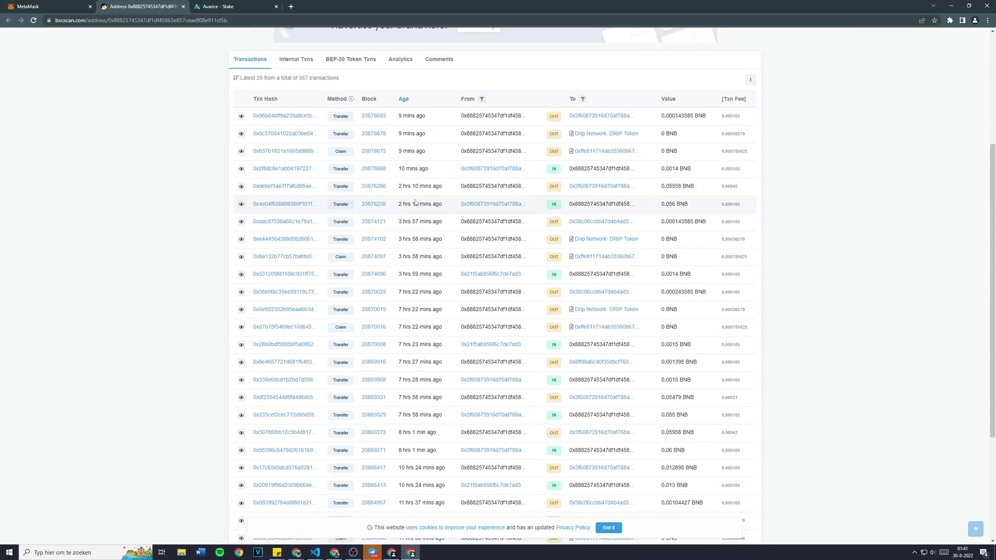
pyautogui.moveTo(662, 205); pyautogui.dragTo(688, 204)
pyautogui.click(669, 206)
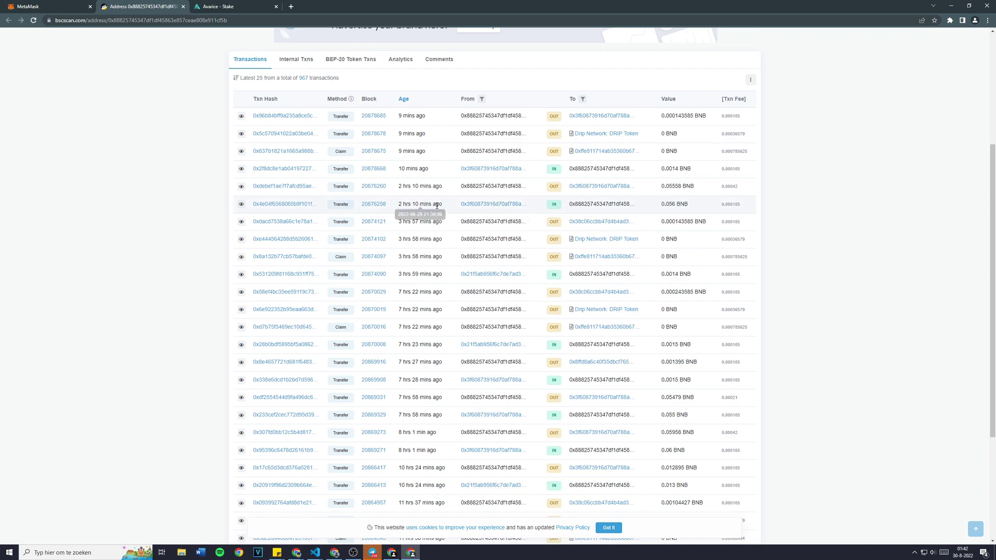
pyautogui.moveTo(420, 186)
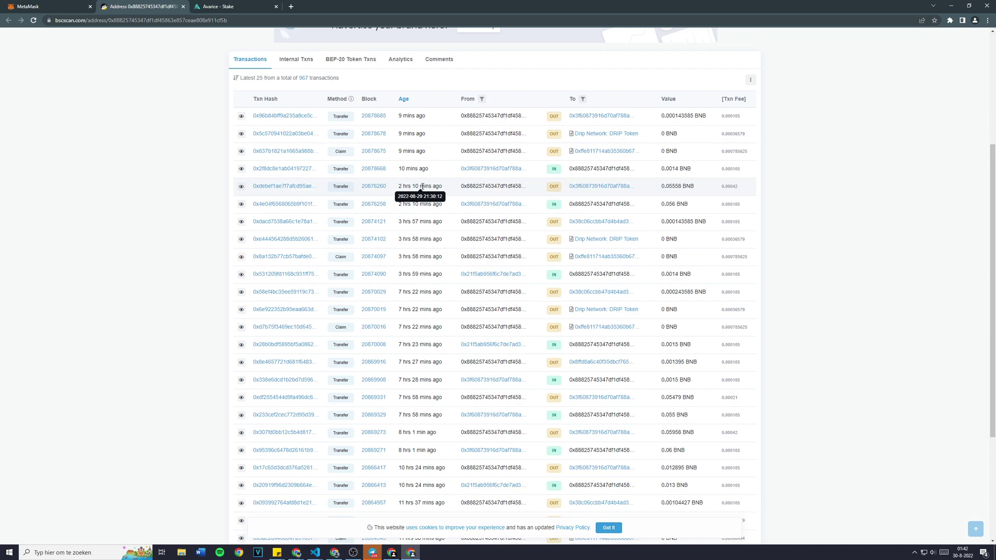
pyautogui.scroll(2, 409, 218)
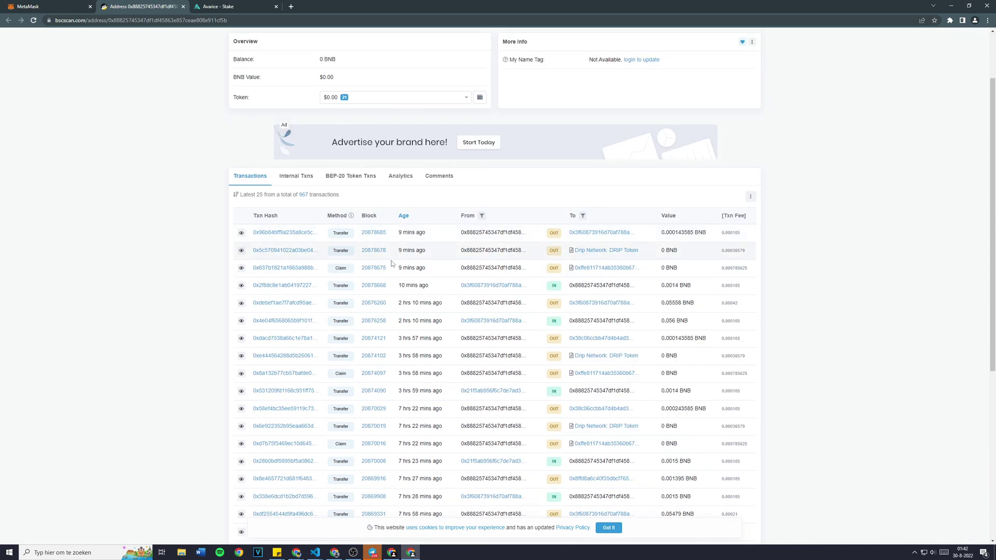
pyautogui.click(352, 178)
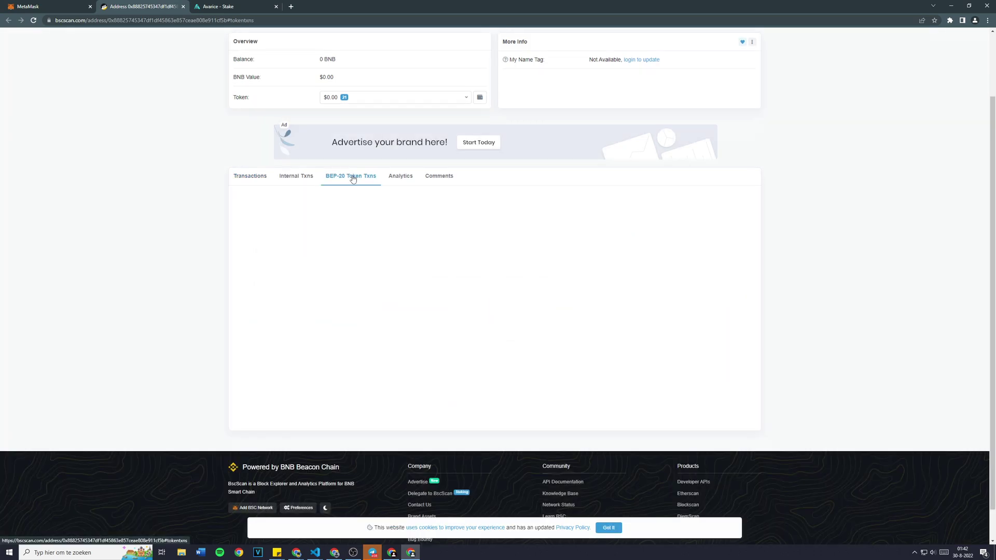
pyautogui.click(259, 177)
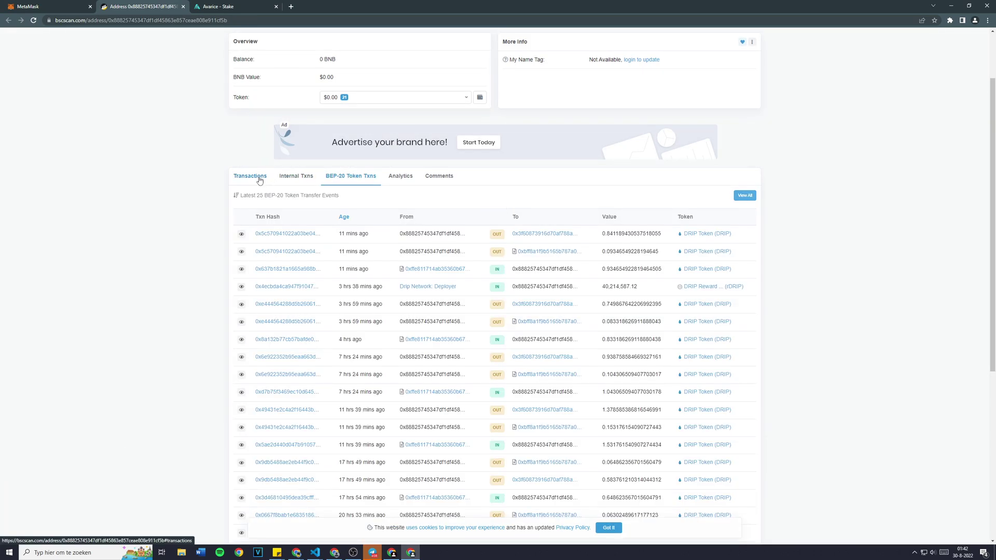
pyautogui.click(263, 4)
pyautogui.moveTo(474, 265); pyautogui.dragTo(512, 266)
pyautogui.click(512, 266)
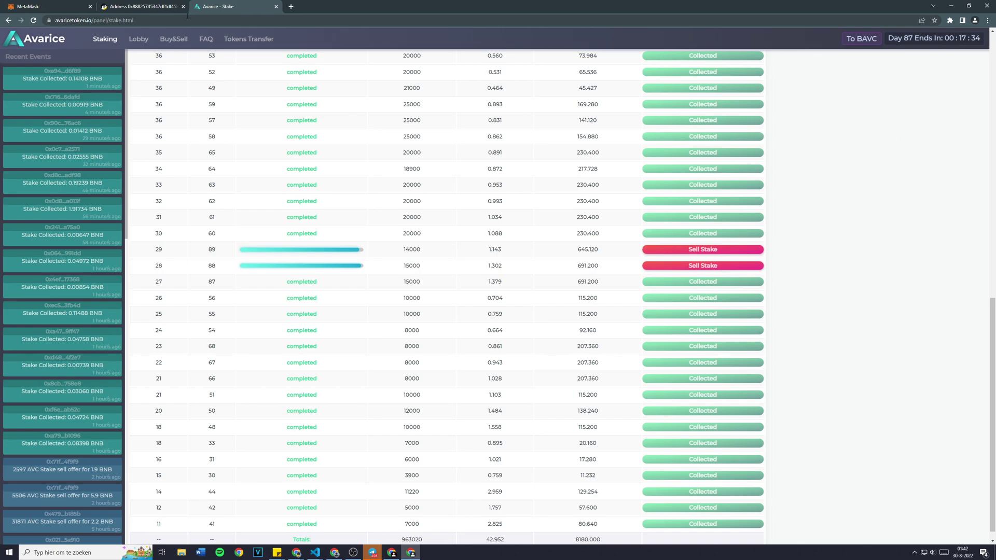
pyautogui.click(156, 7)
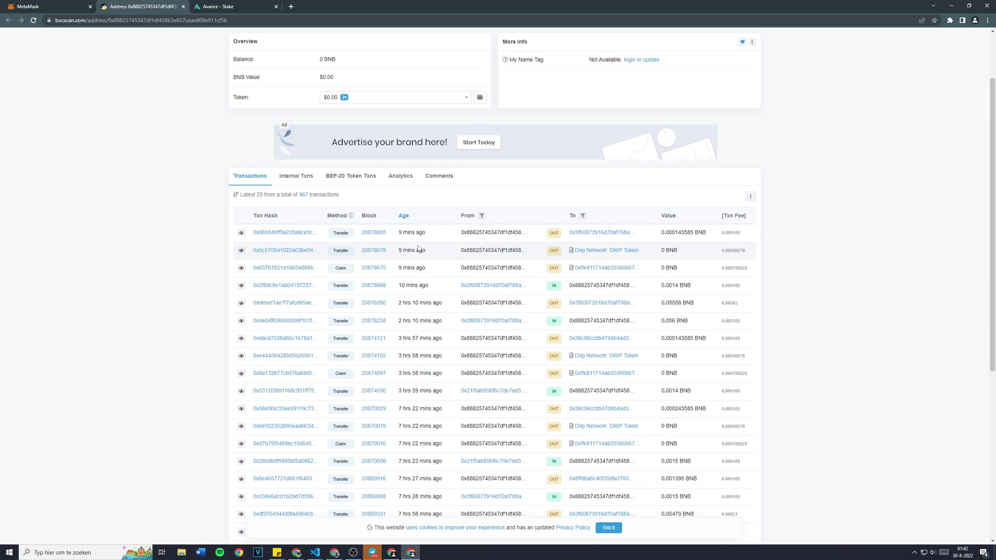
pyautogui.hotkey('ctrl', 'shift', 'Tab')
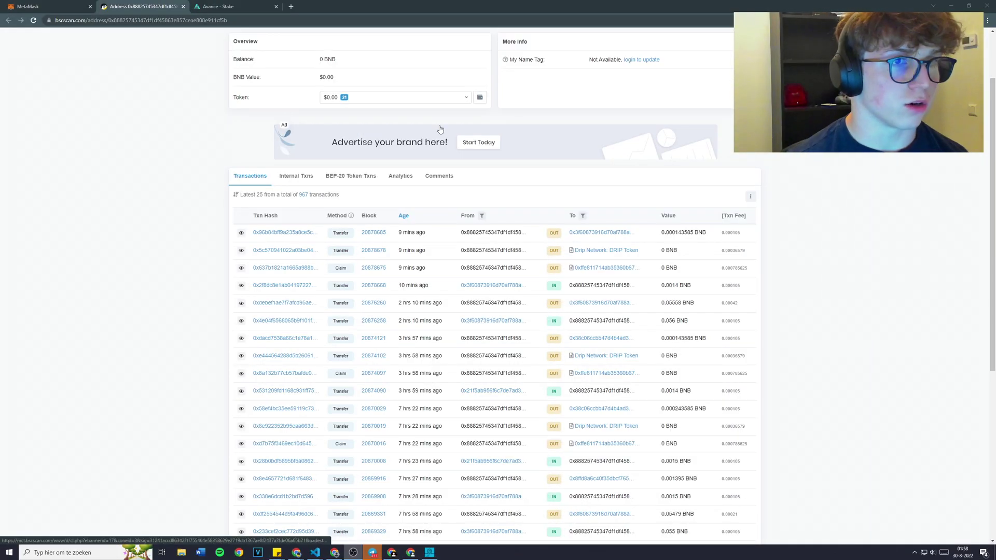
# Verify stake 88 is completed with about 1.309 BNB to collect, then refresh the wallet's BscScan page.
pyautogui.press('F5')
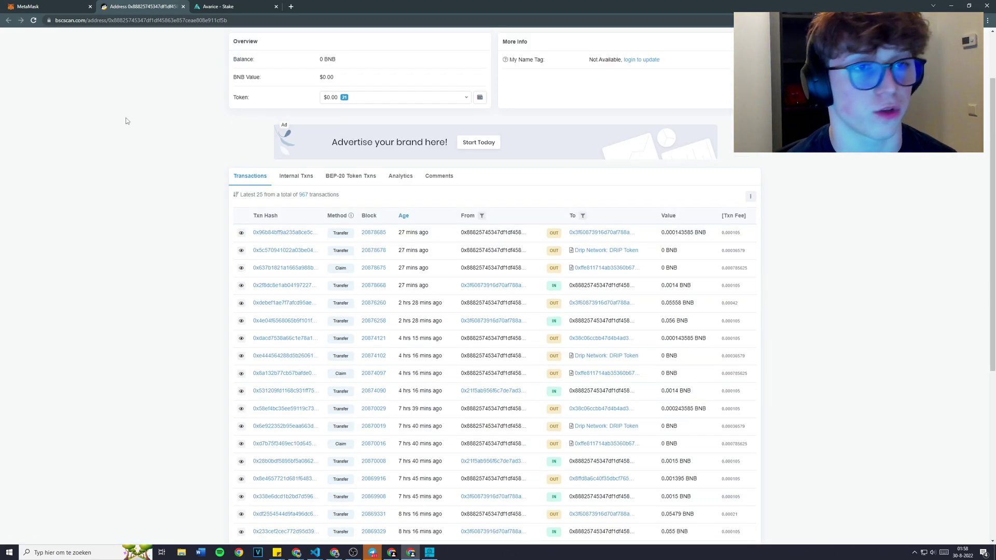
pyautogui.hotkey('ctrl', 'Tab')
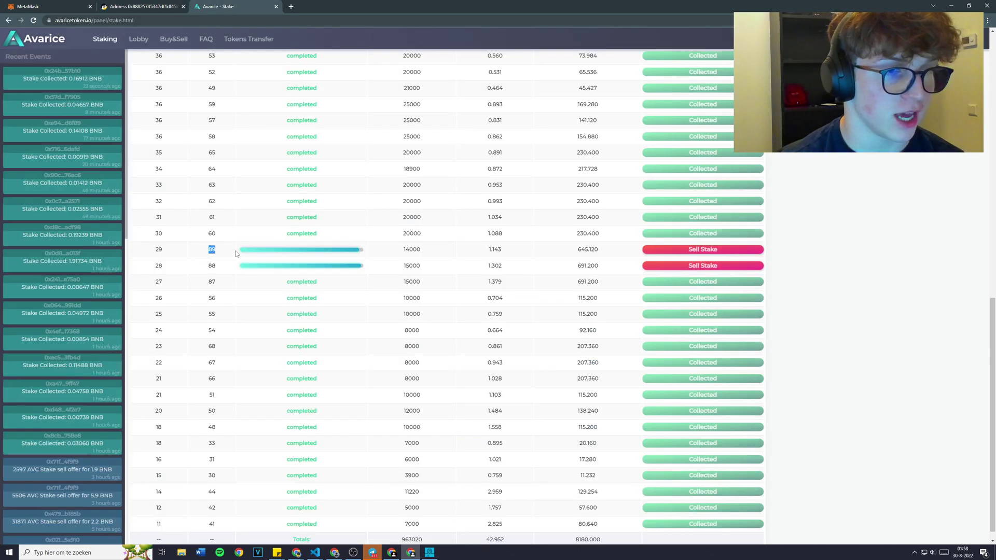
pyautogui.moveTo(222, 269); pyautogui.dragTo(202, 269)
pyautogui.click(219, 269)
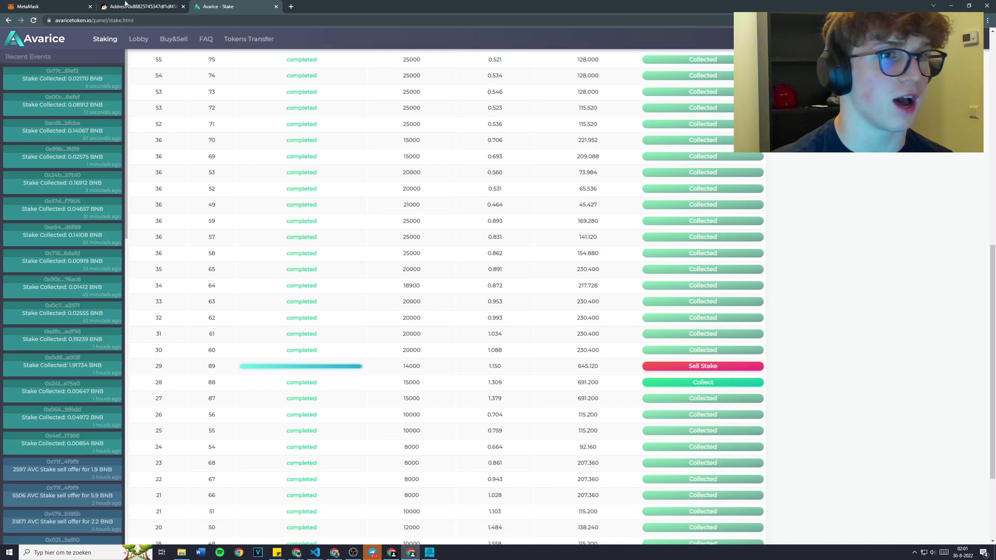
pyautogui.hotkey('ctrl', 'shift', 'Tab')
pyautogui.click(35, 21)
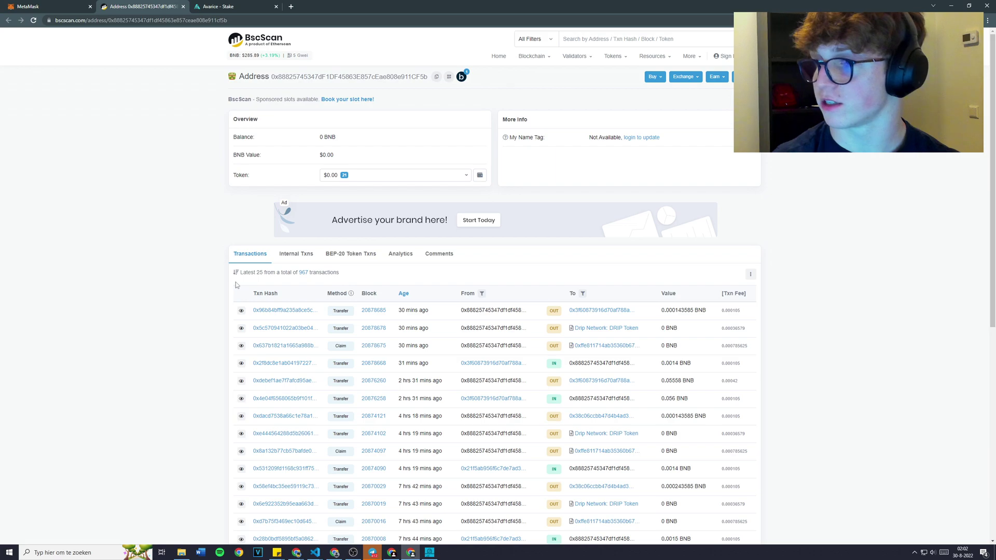
# Refresh the wallet's BscScan page and check its internal transactions.
pyautogui.press('F5')
pyautogui.scroll(-1, 202, 287)
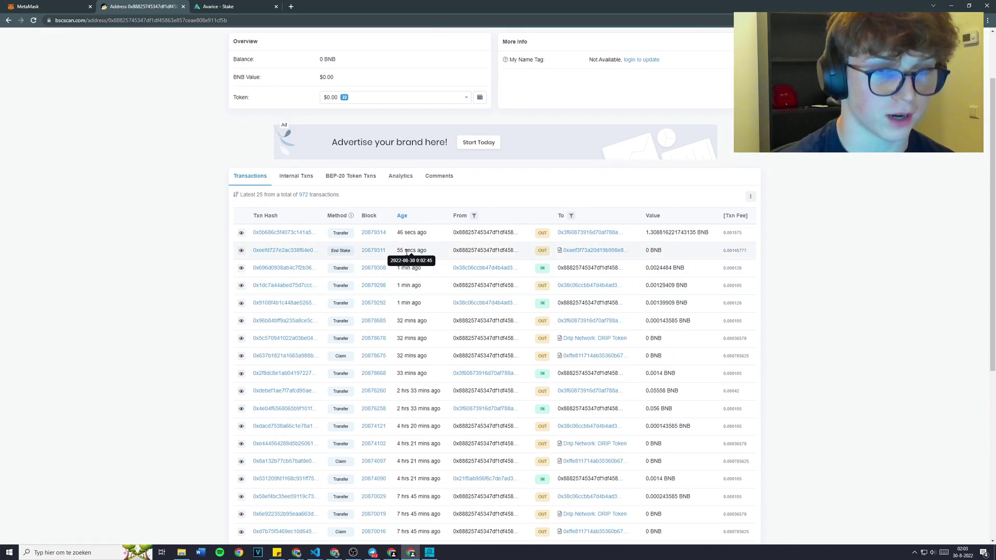
pyautogui.moveTo(411, 232)
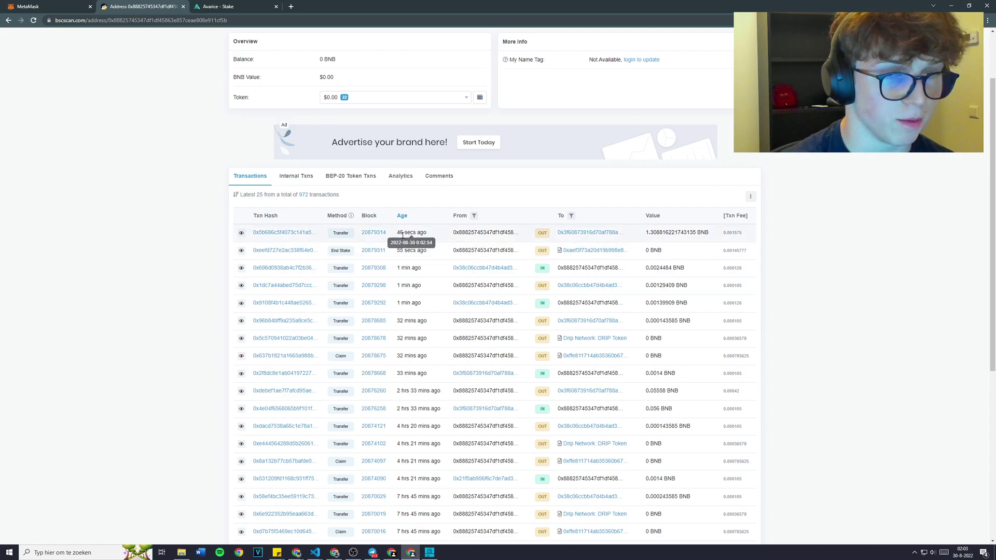
pyautogui.click(314, 179)
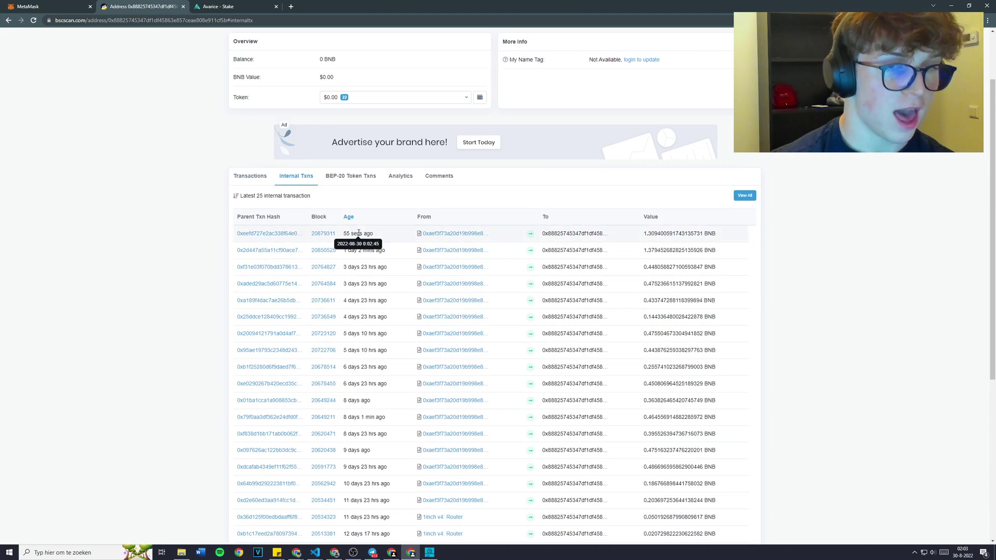
pyautogui.click(250, 178)
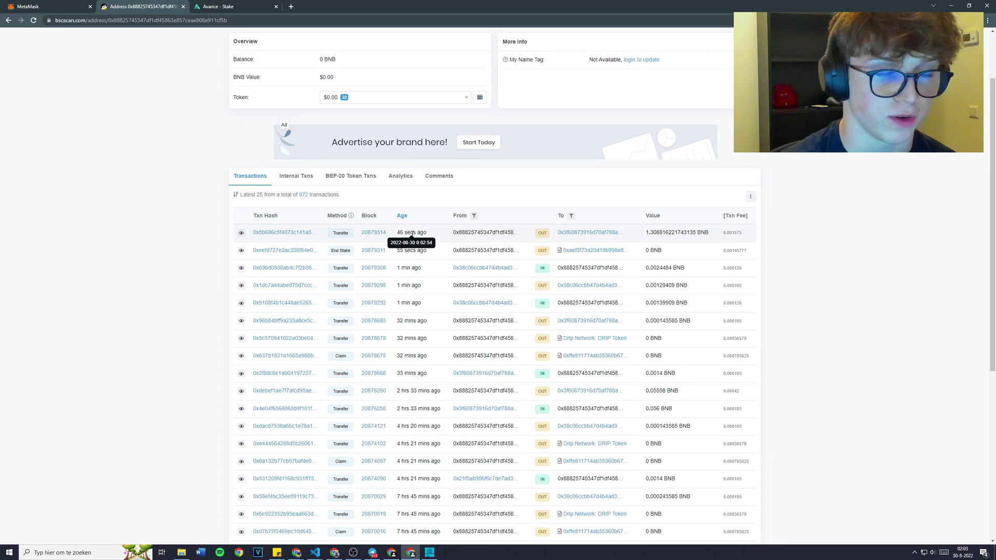
# Open the safe address and view the 1.3088 BNB transfer, valued at $373.65.
pyautogui.click(566, 233)
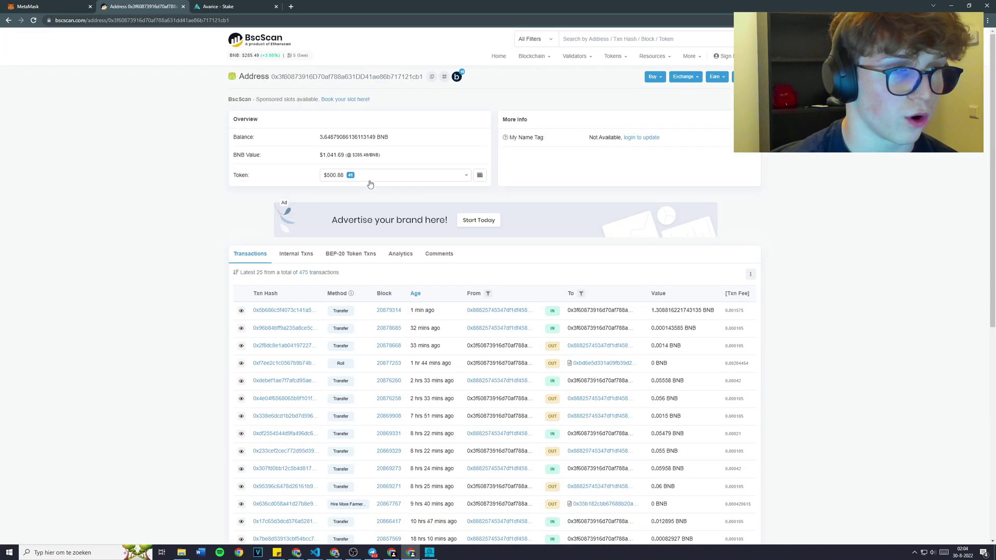
pyautogui.click(299, 311)
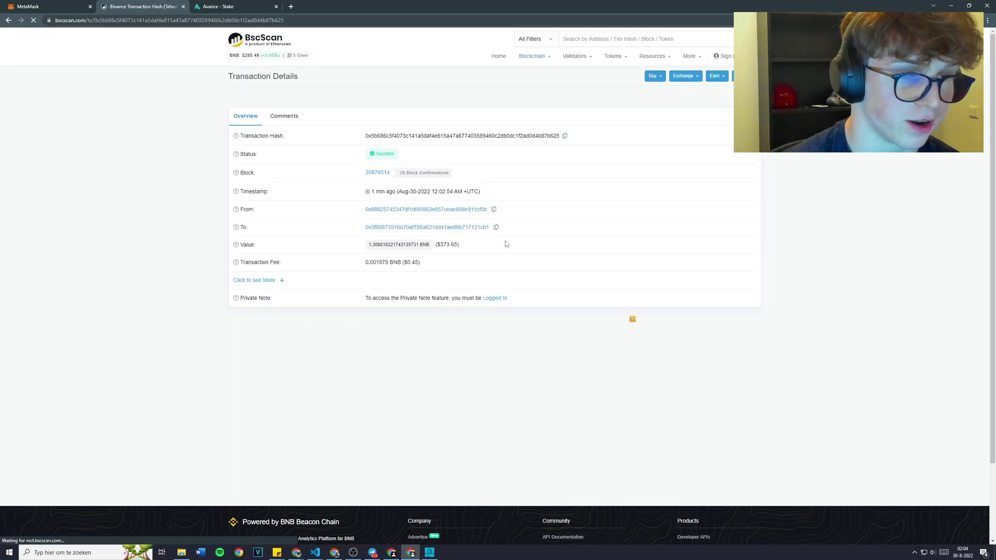
pyautogui.click(459, 247)
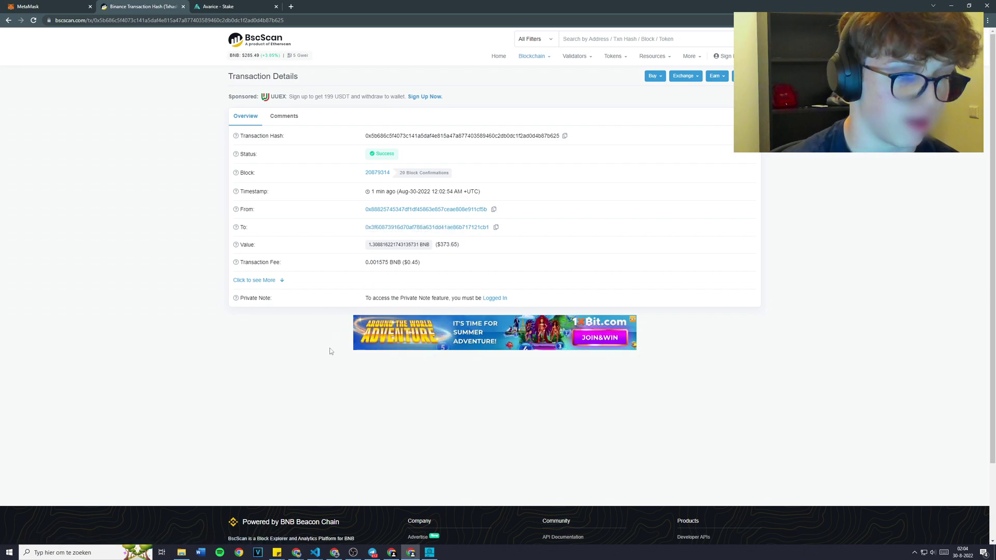
pyautogui.click(315, 552)
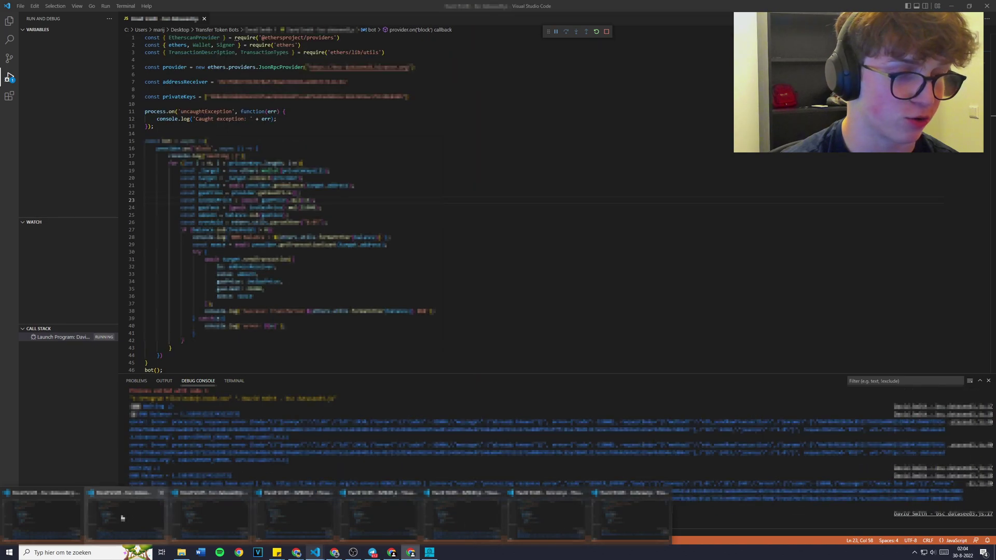